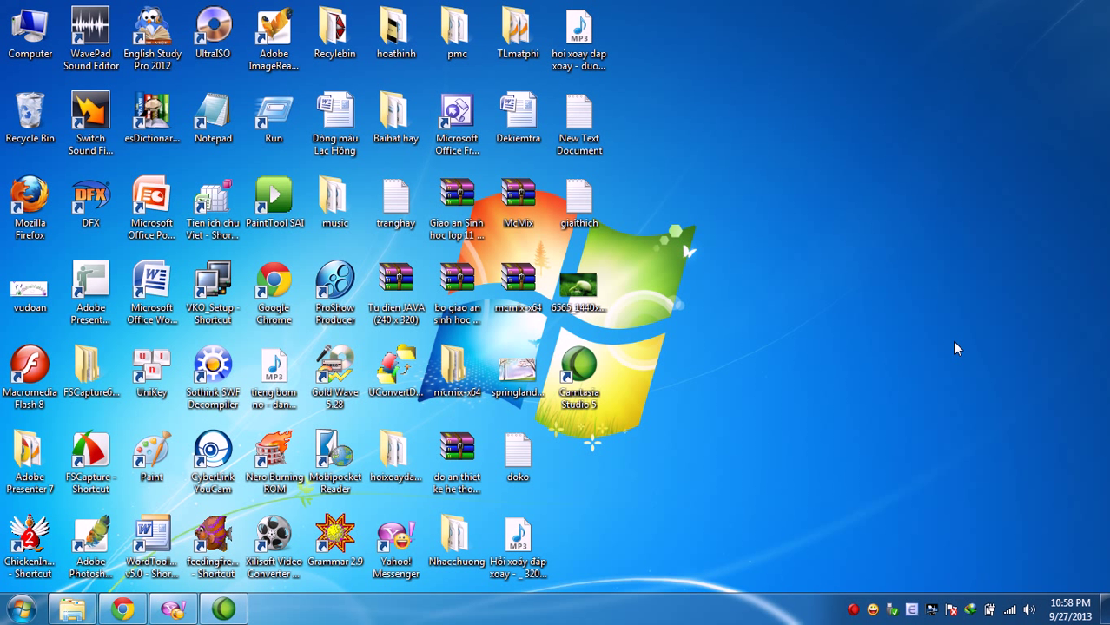
Step: Refresh the desktop and launch PowerPoint with a new blank presentation
right_click(783, 181)
click(825, 226)
double_click(141, 195)
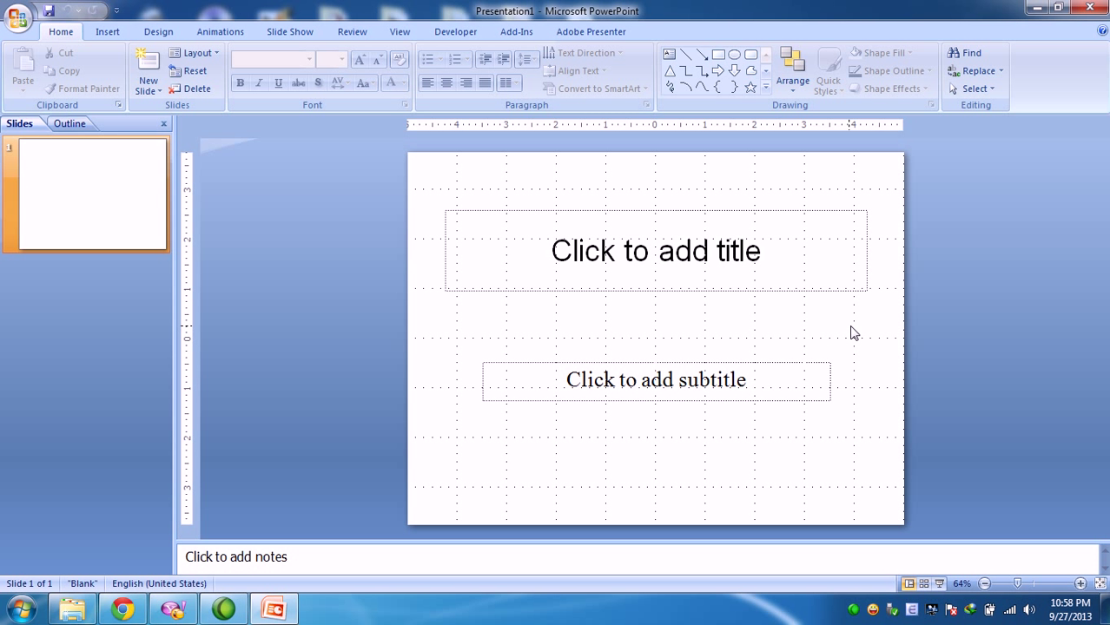
Step: Delete the title and subtitle placeholders so slide 1 is empty
click(712, 211)
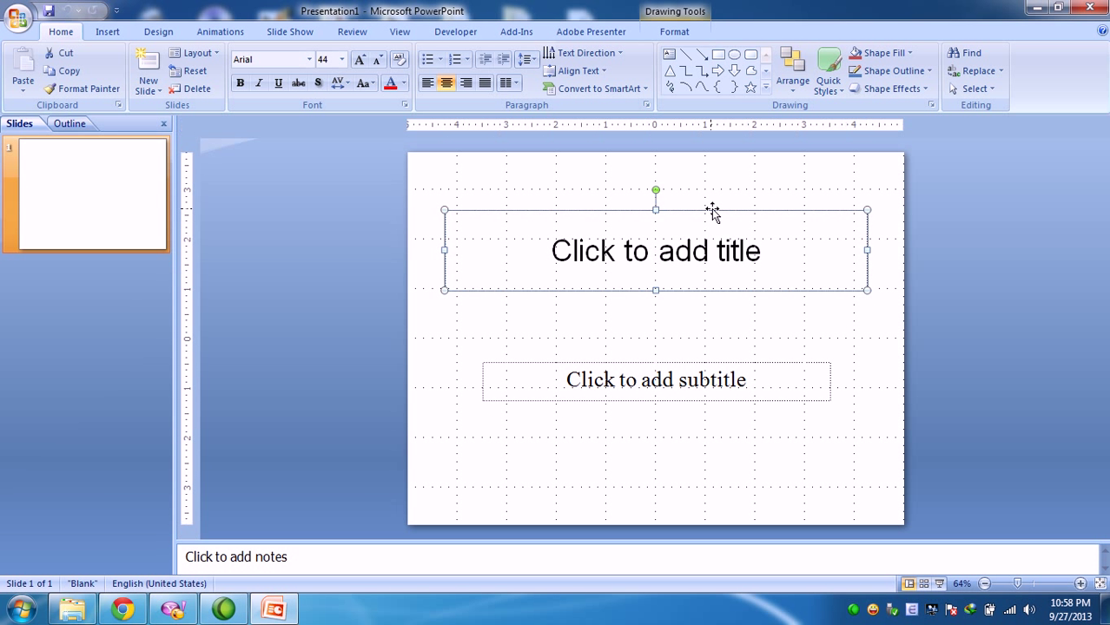
key(Delete)
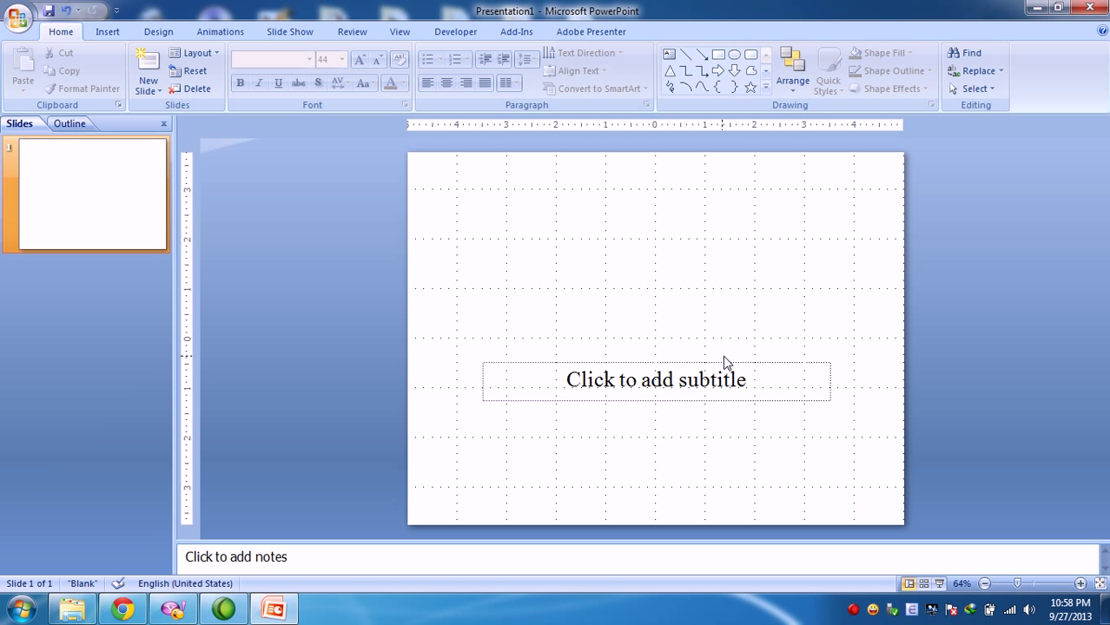
click(727, 363)
click(730, 365)
key(Delete)
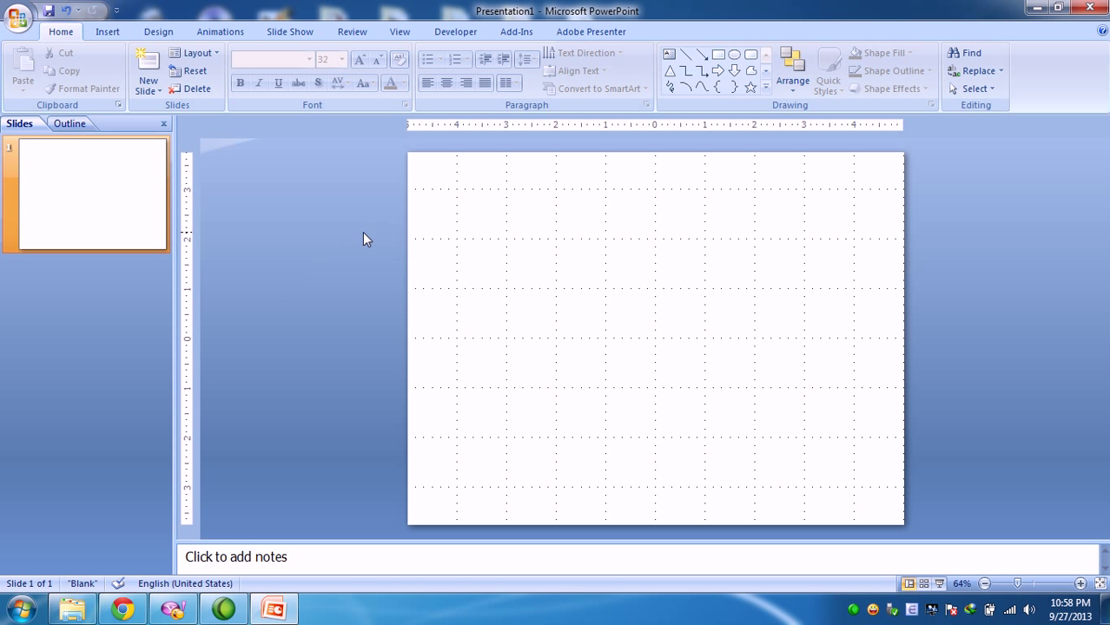
click(61, 203)
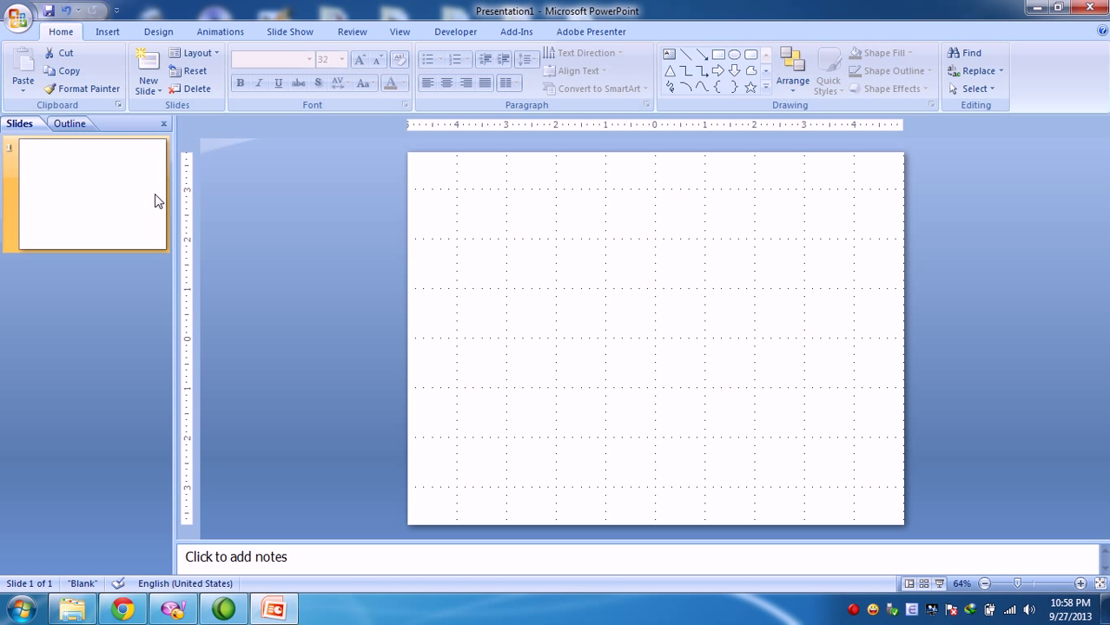
Step: Give slide 1 a tan texture fill in Format Background and show its Picture settings
right_click(85, 195)
click(135, 389)
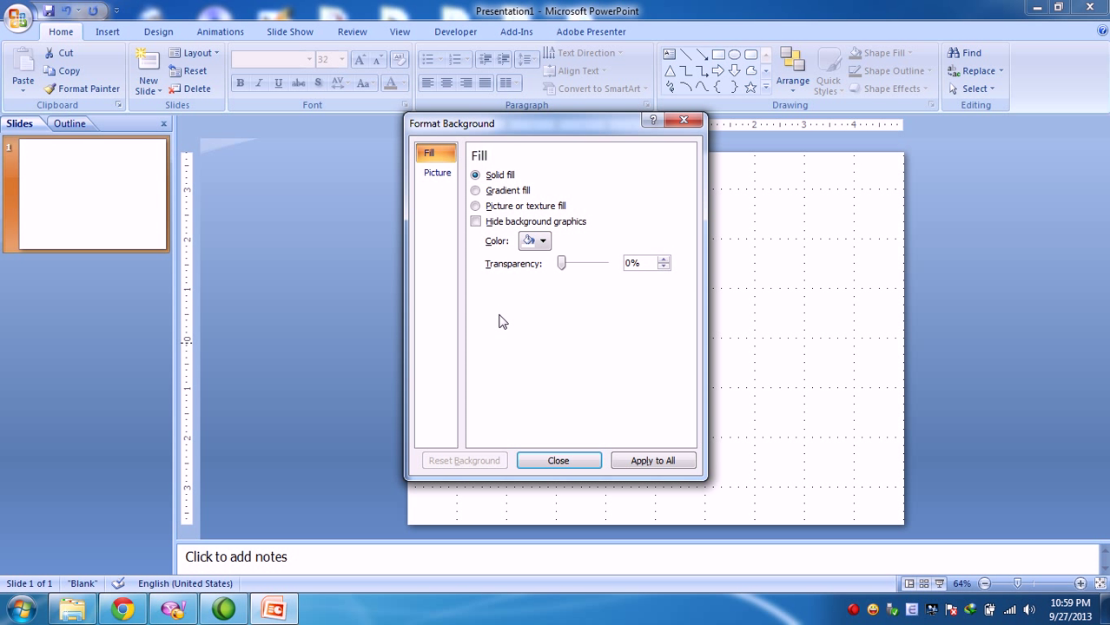
drag(556, 123, 253, 164)
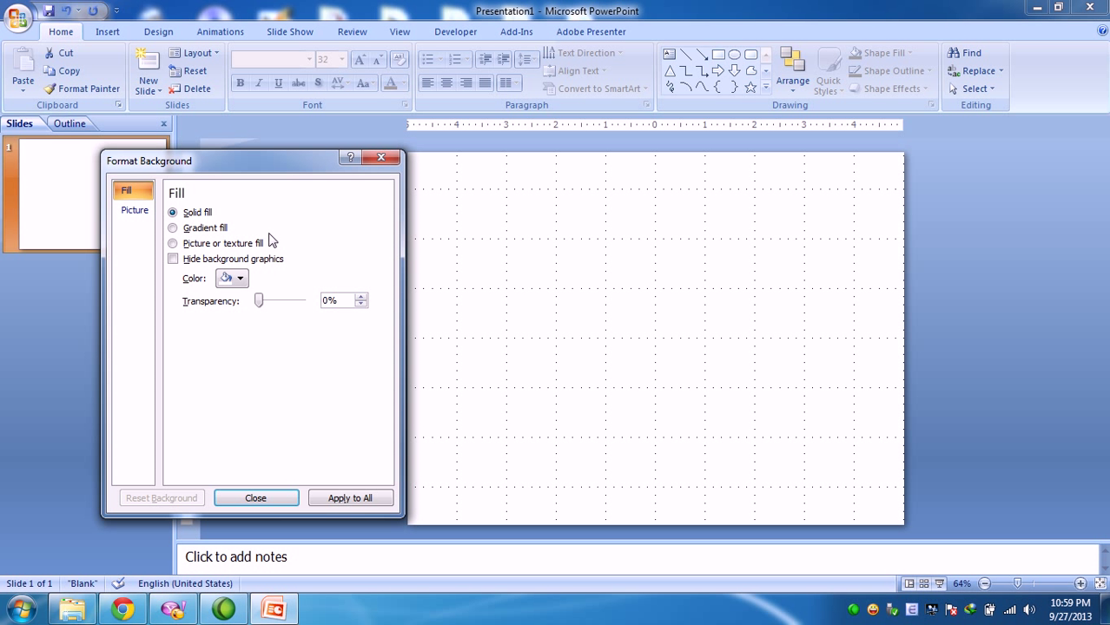
click(173, 228)
click(174, 244)
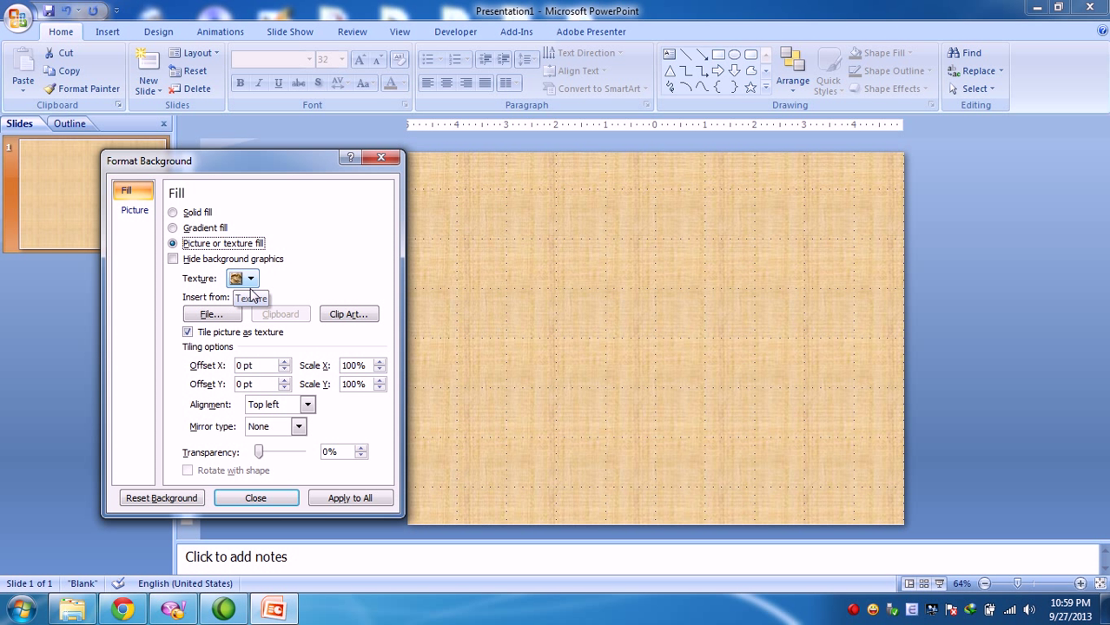
click(124, 213)
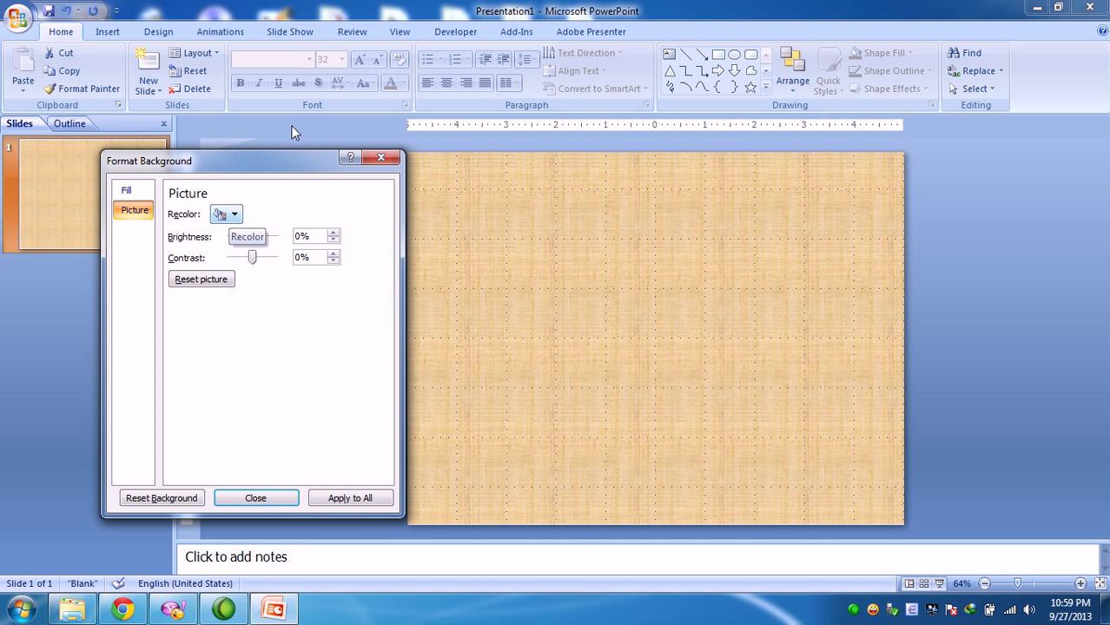
mouse_move(295, 158)
mouse_down()
mouse_move(986, 154)
mouse_move(970, 135)
mouse_move(285, 142)
mouse_move(289, 160)
mouse_up()
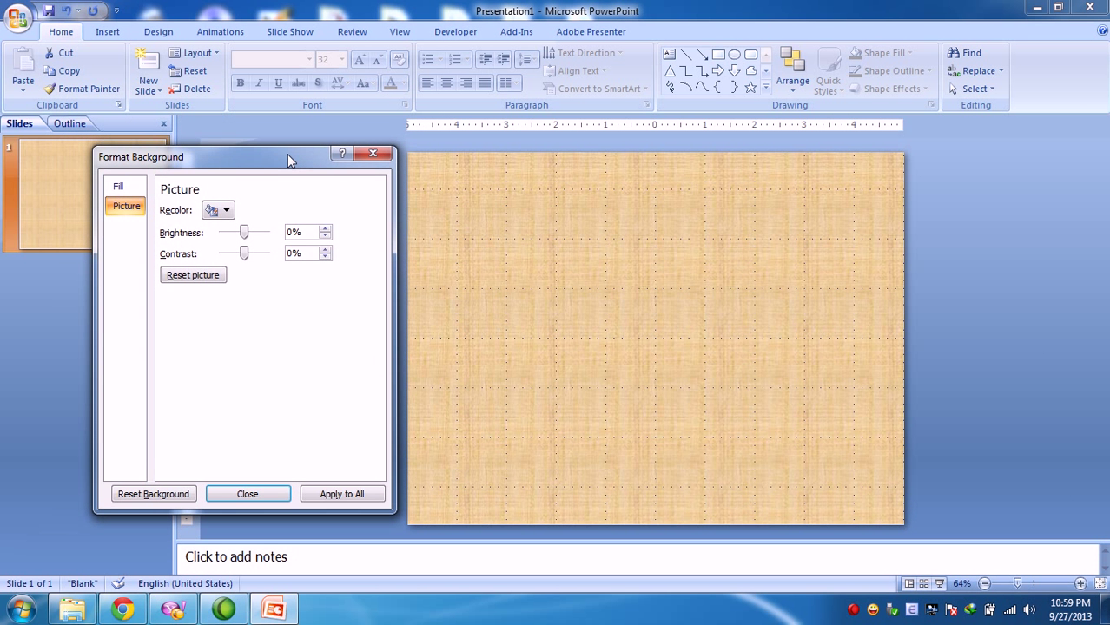
Step: Replace the texture with a solid pink background fill
click(139, 191)
click(165, 210)
click(229, 274)
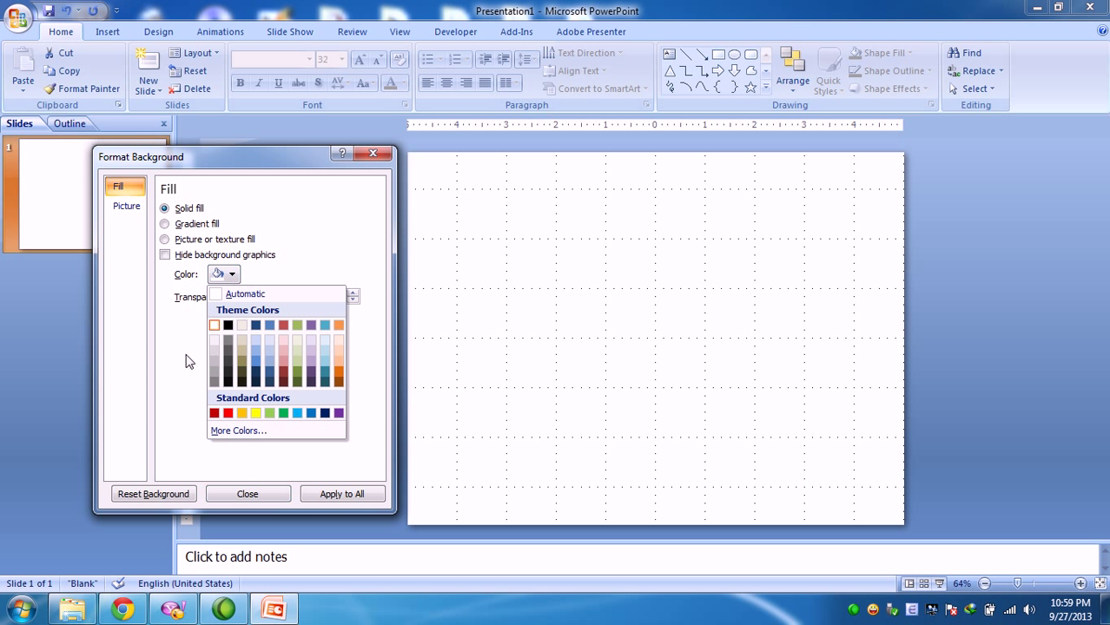
click(282, 354)
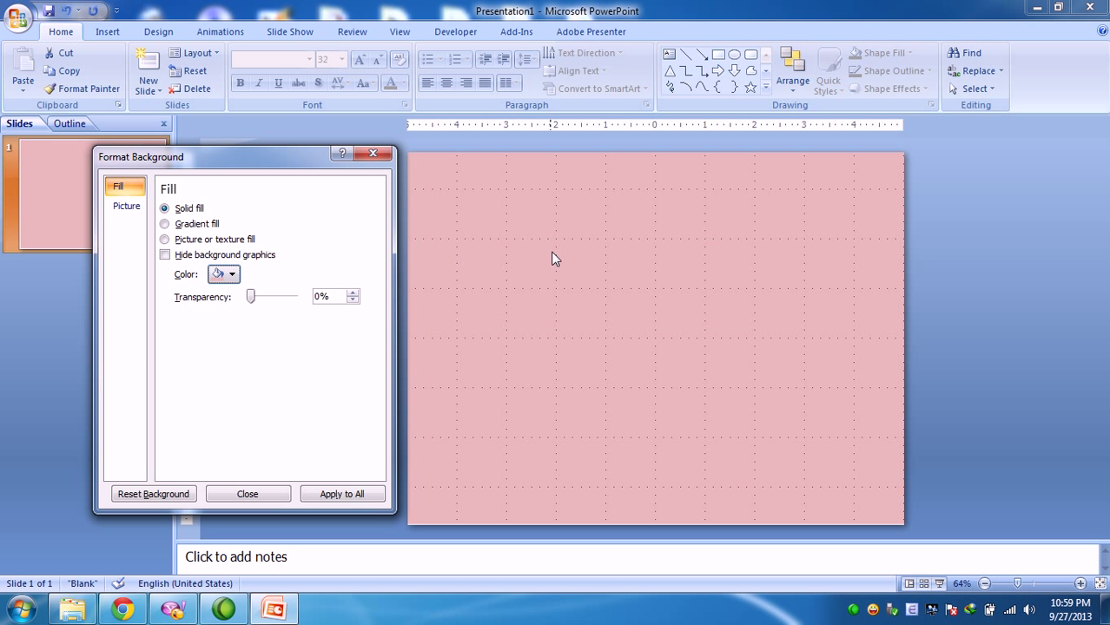
mouse_move(275, 162)
mouse_down()
mouse_move(202, 134)
mouse_move(270, 162)
mouse_up()
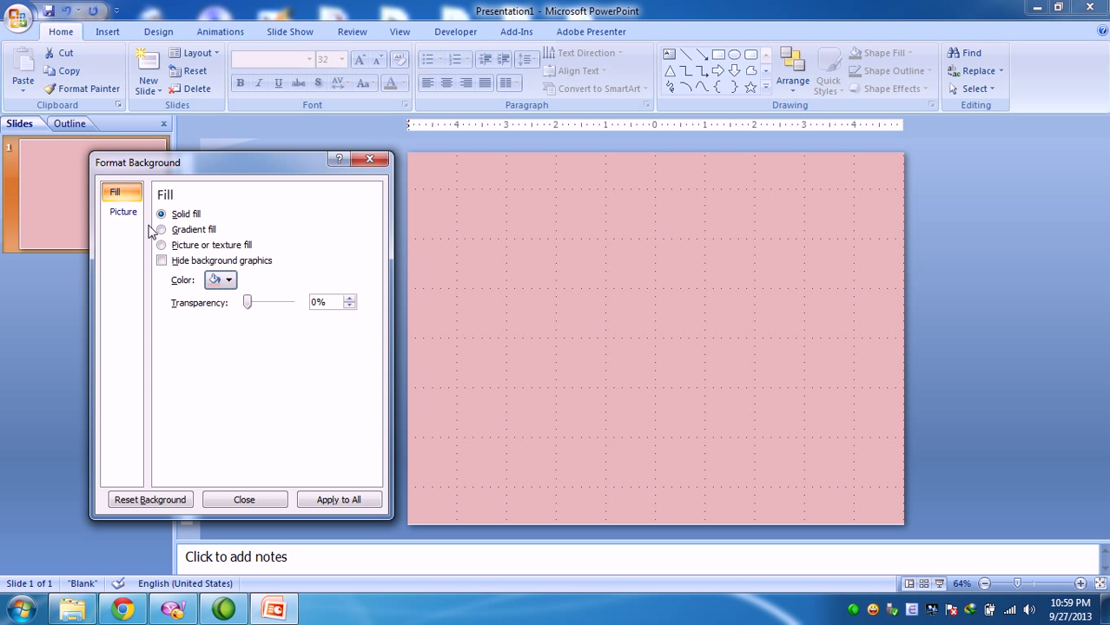
Step: Switch the background to the light-to-dark green preset gradient with a linear direction
click(123, 212)
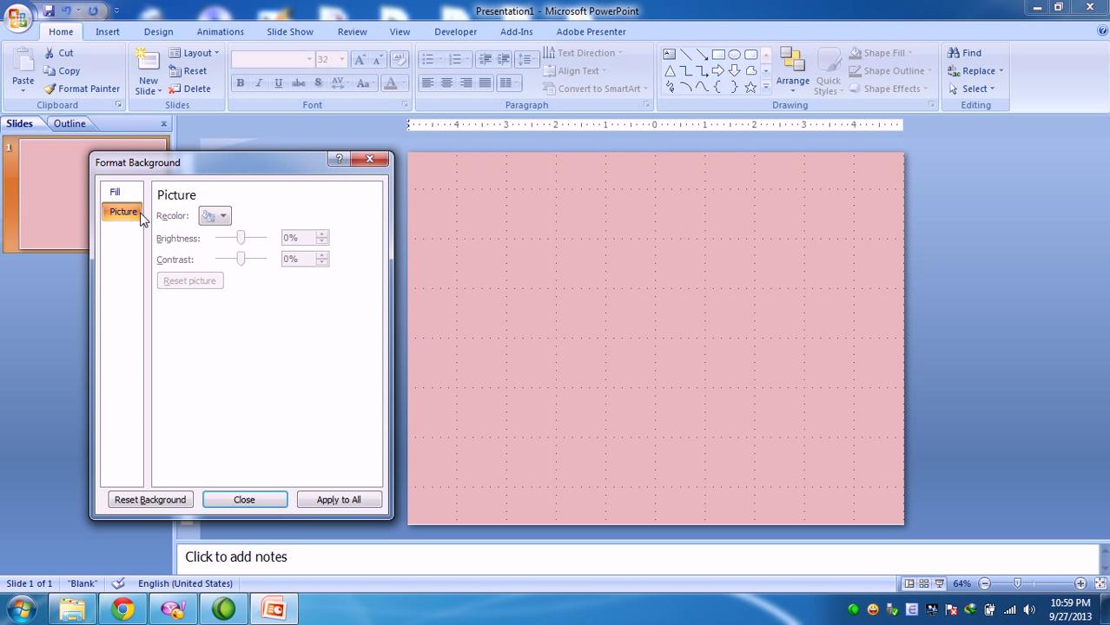
click(114, 192)
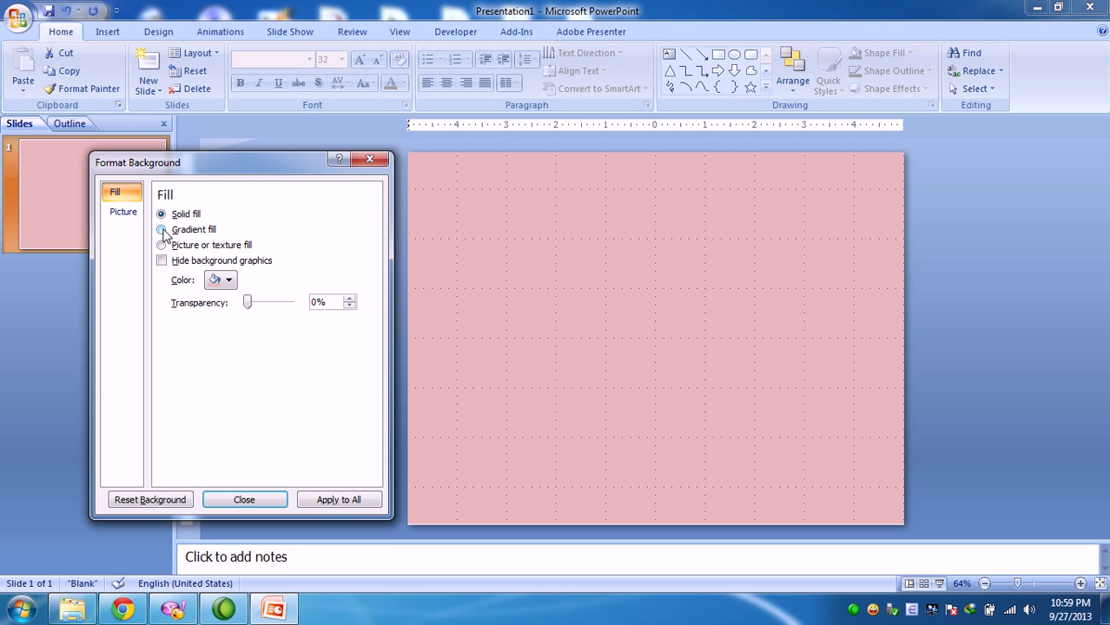
click(162, 230)
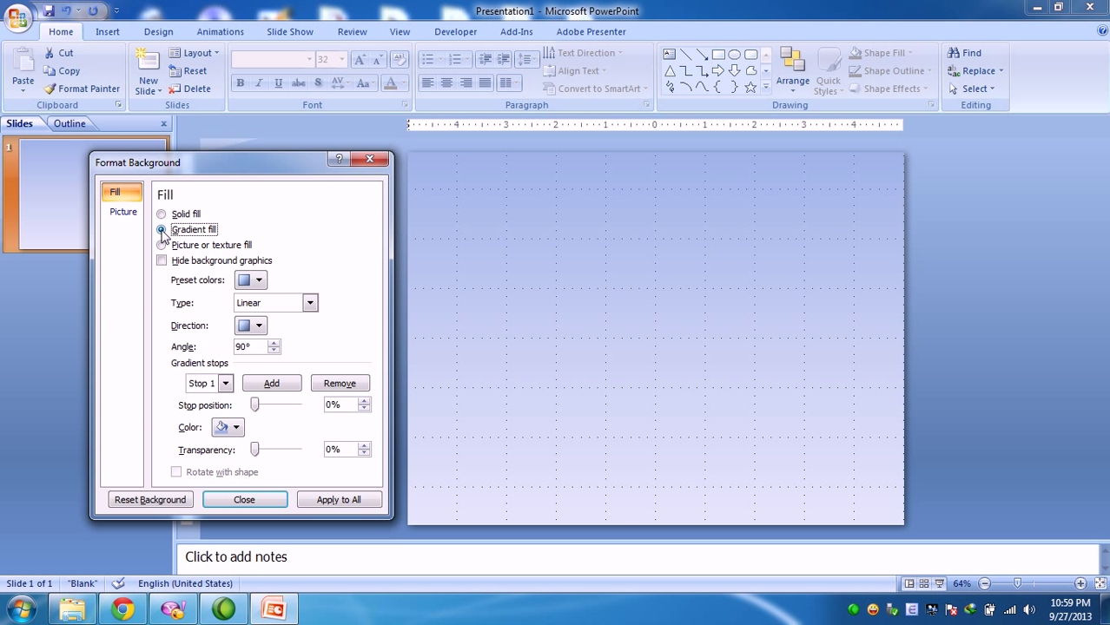
drag(236, 165, 277, 185)
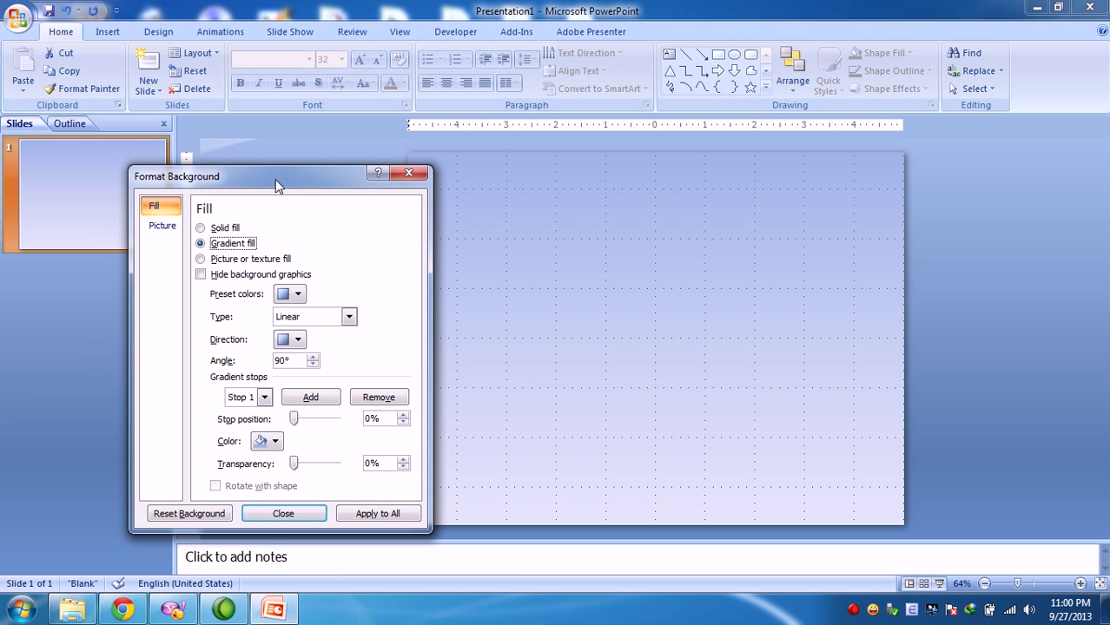
click(300, 295)
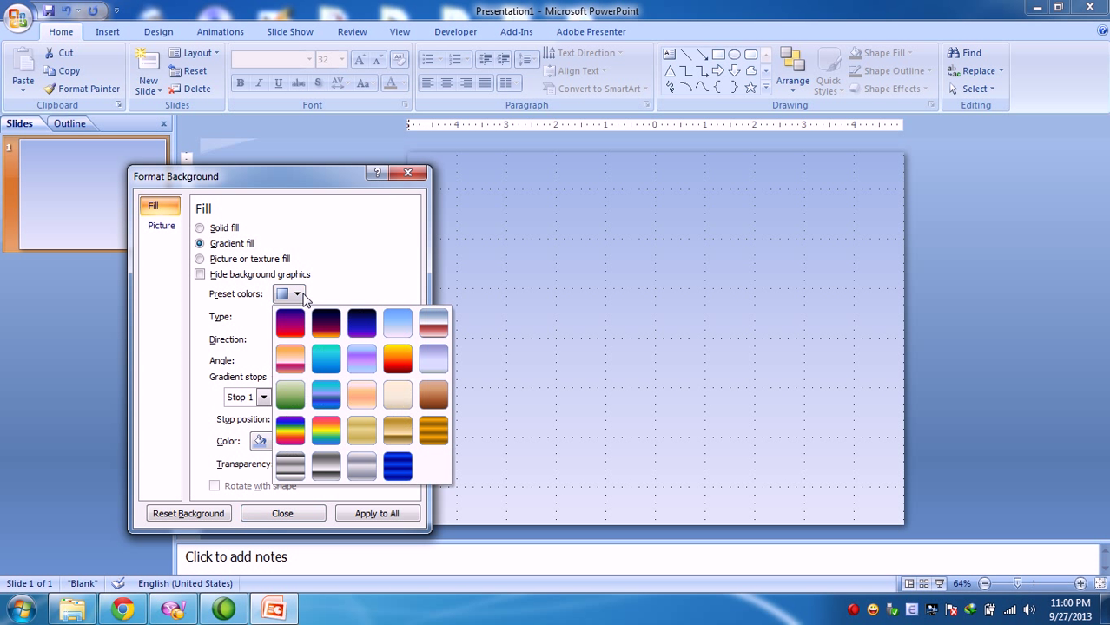
click(300, 395)
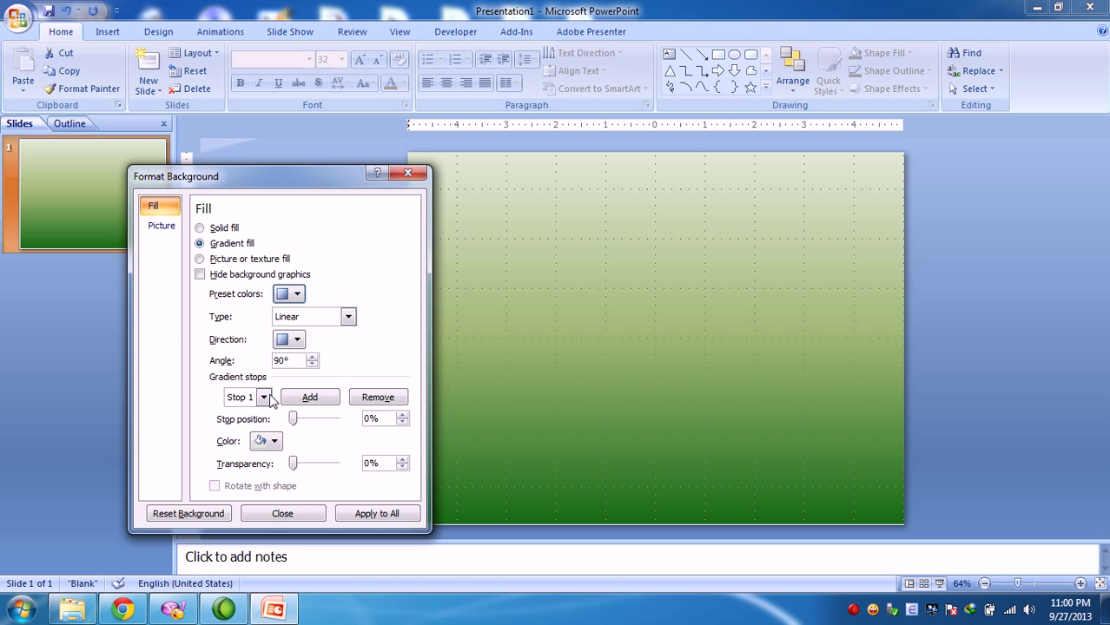
click(297, 340)
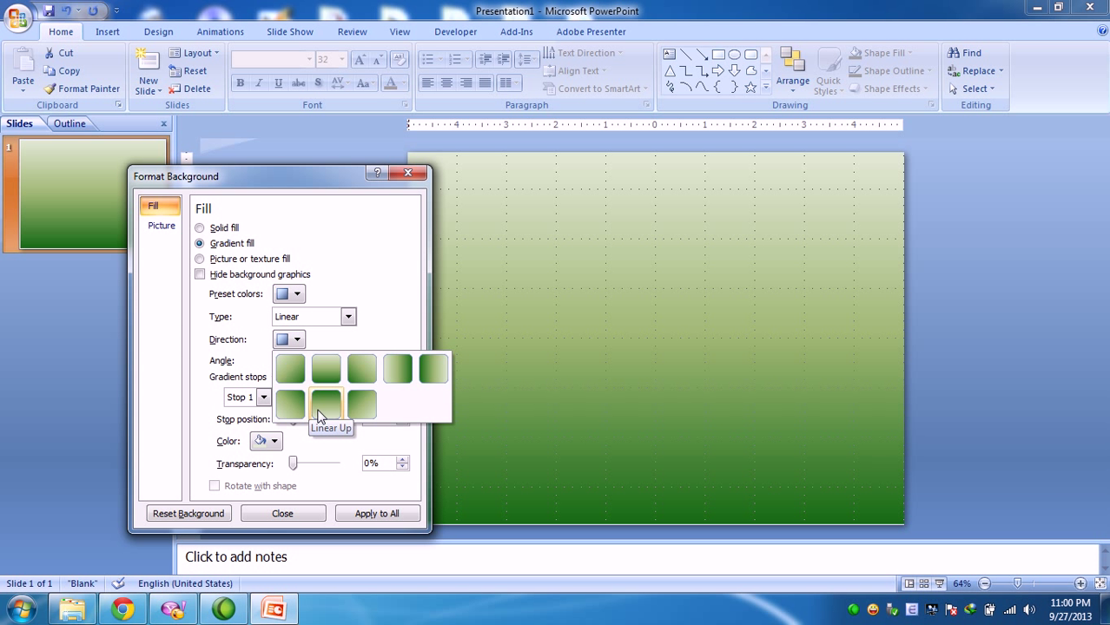
click(327, 369)
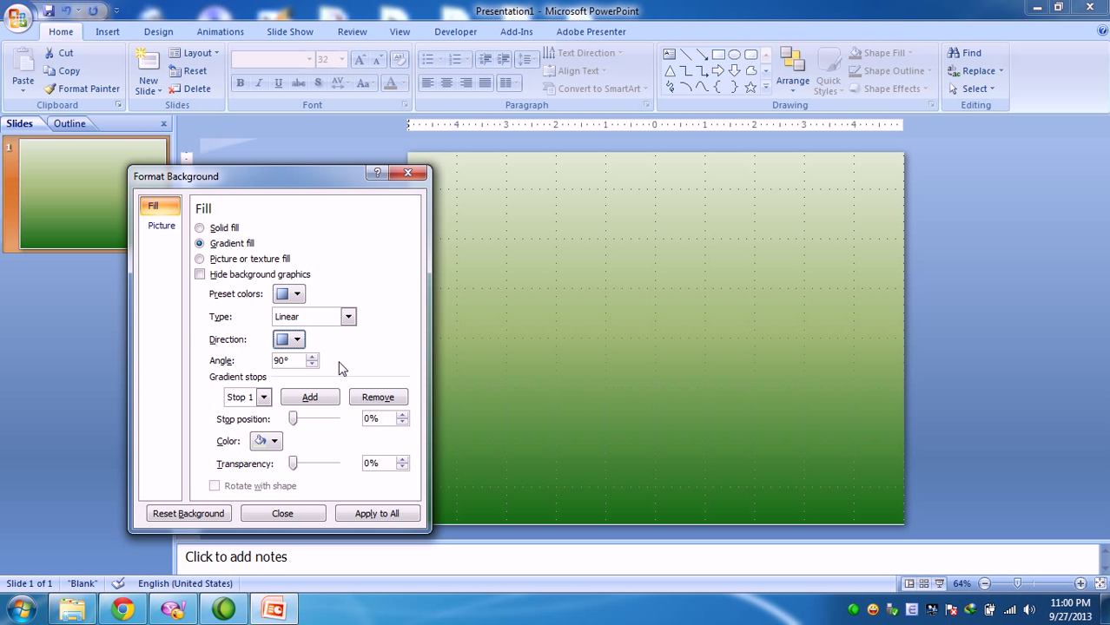
Step: Make the green gradient radial and set its first stop position to 16%
click(294, 418)
drag(294, 418, 325, 421)
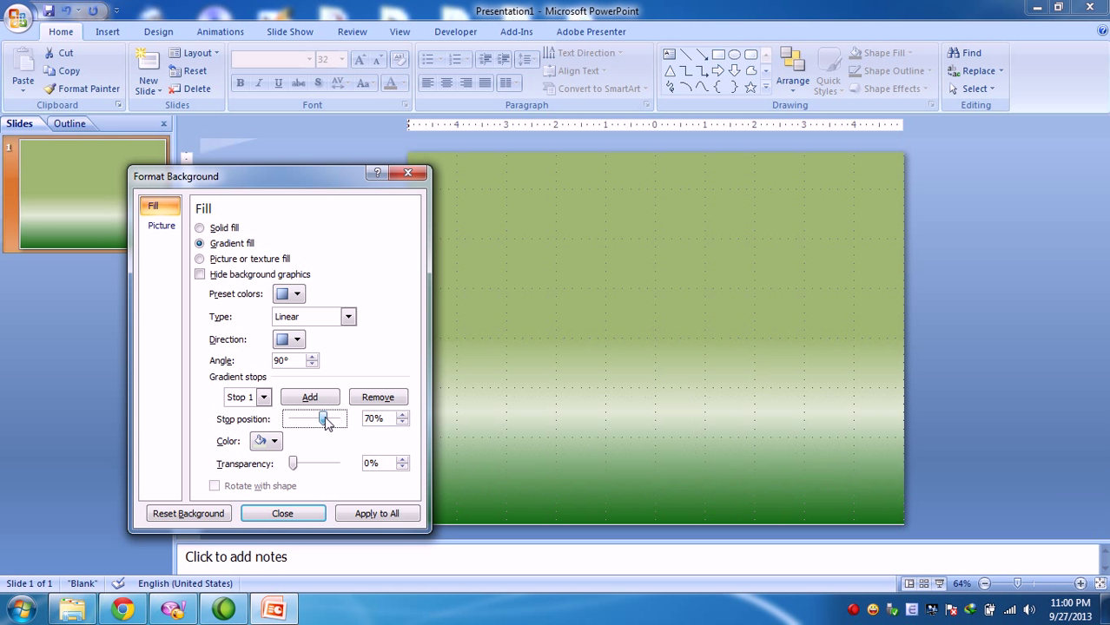
click(294, 341)
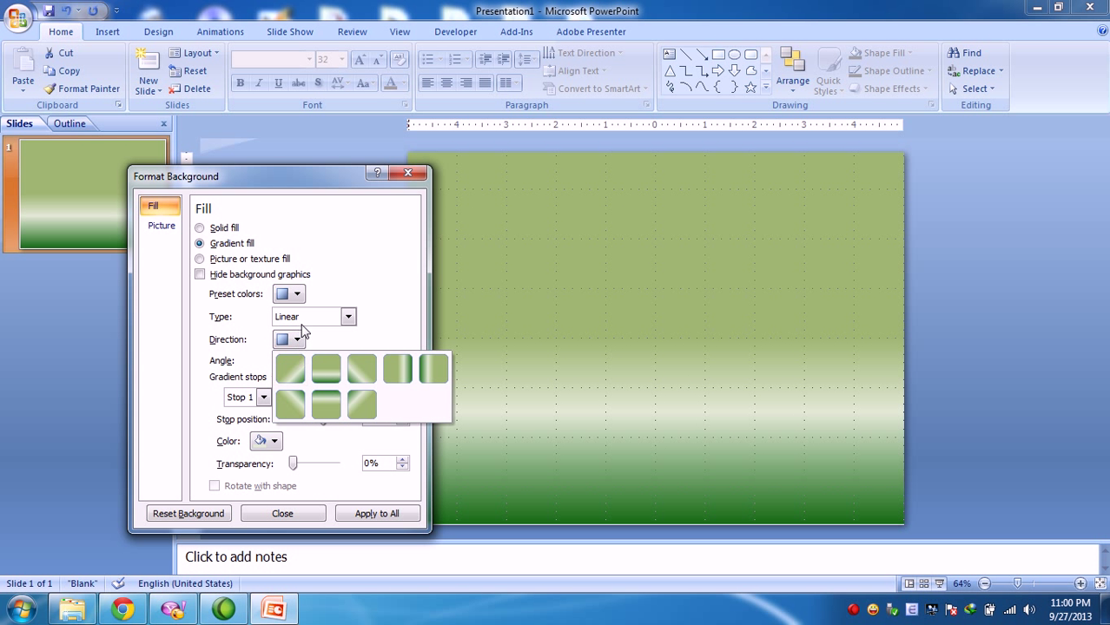
click(347, 316)
click(305, 347)
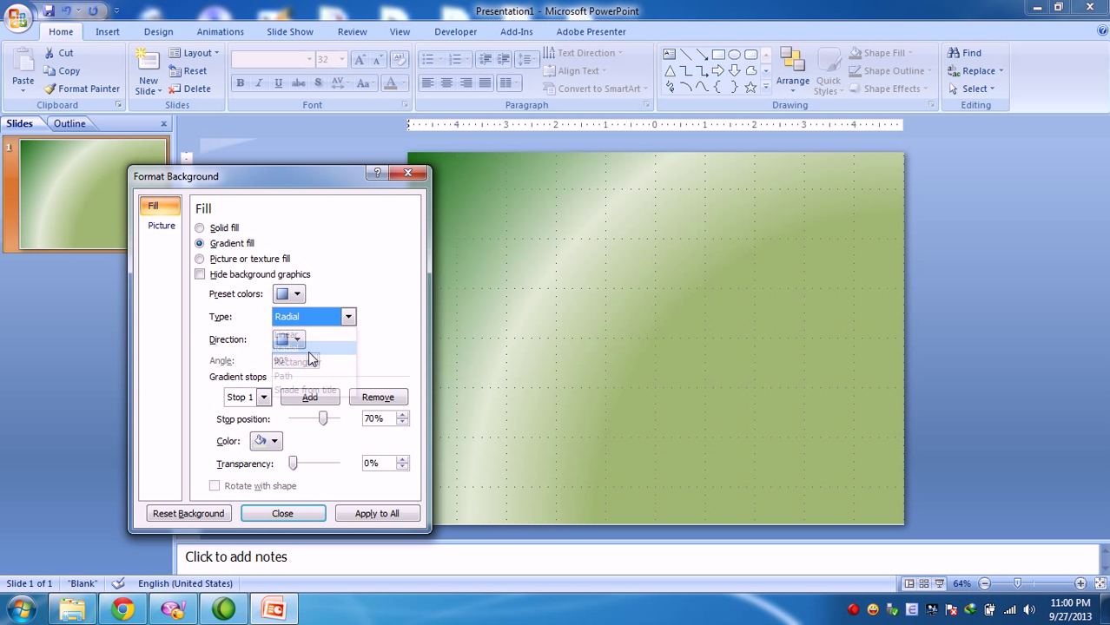
drag(323, 420, 302, 418)
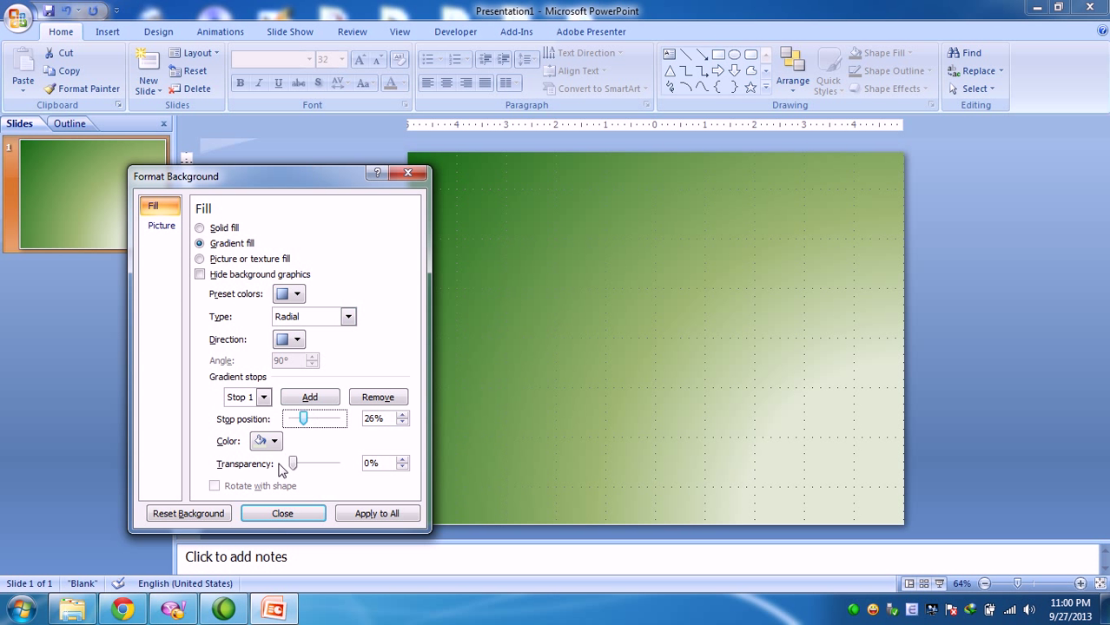
mouse_move(293, 463)
mouse_down()
mouse_move(304, 465)
mouse_move(293, 464)
mouse_up()
drag(303, 419, 298, 419)
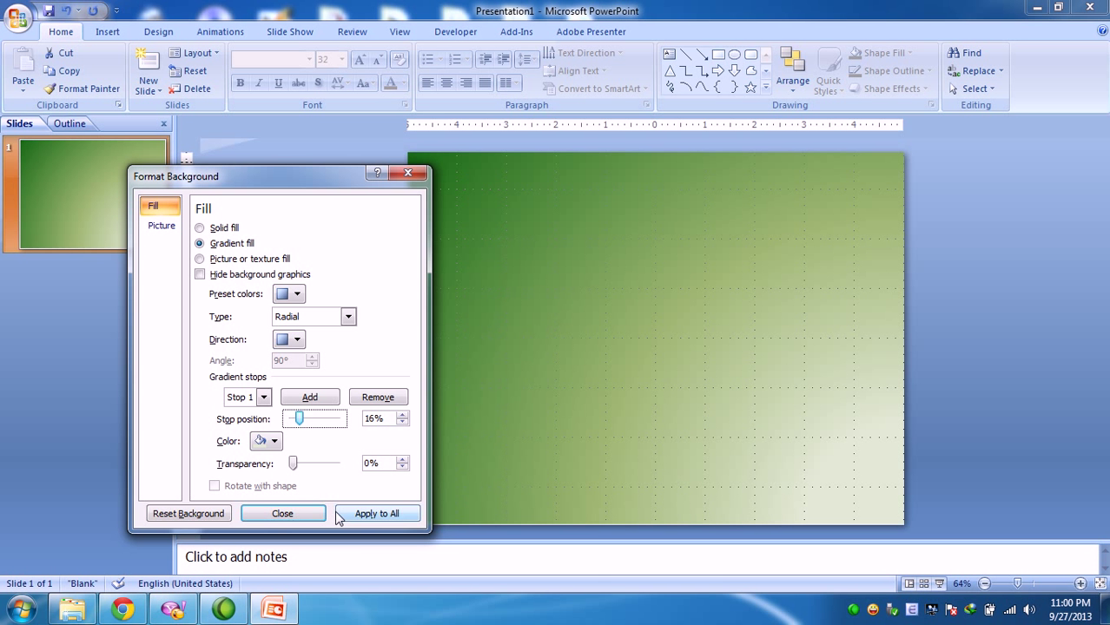
mouse_move(312, 174)
mouse_down()
mouse_move(461, 163)
mouse_move(261, 152)
mouse_up()
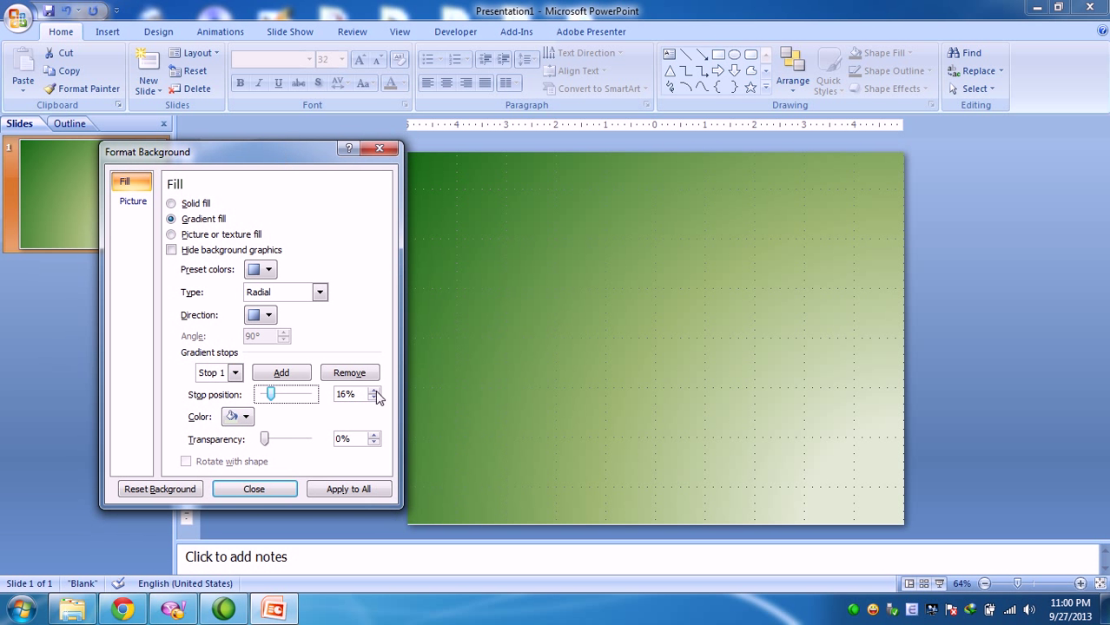
Step: Apply the green gradient to all slides and duplicate slides until there are six
click(379, 494)
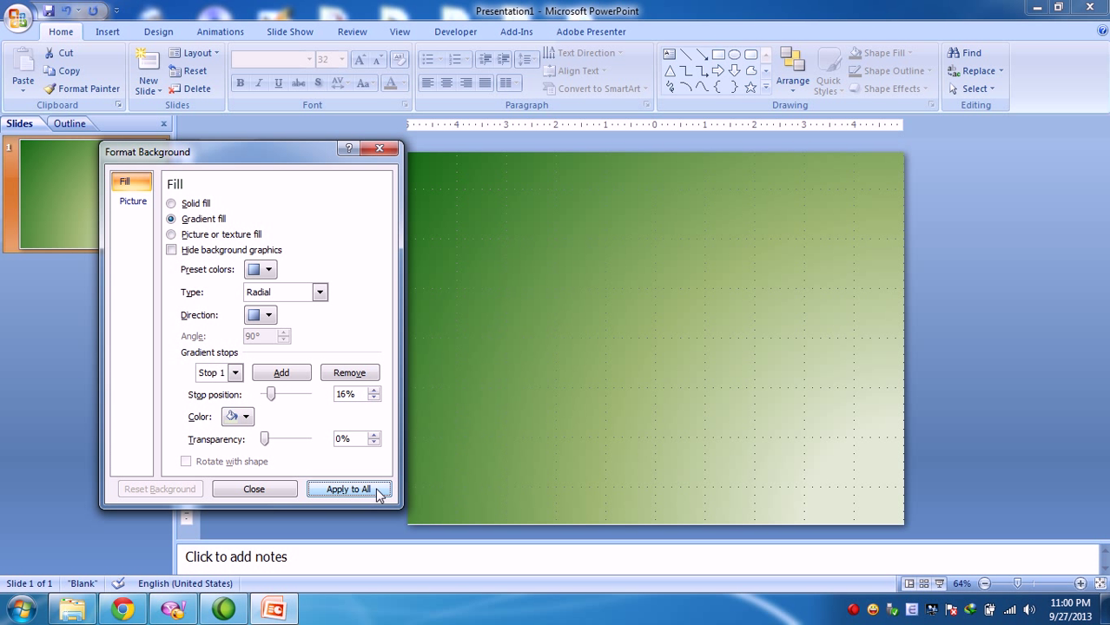
click(392, 153)
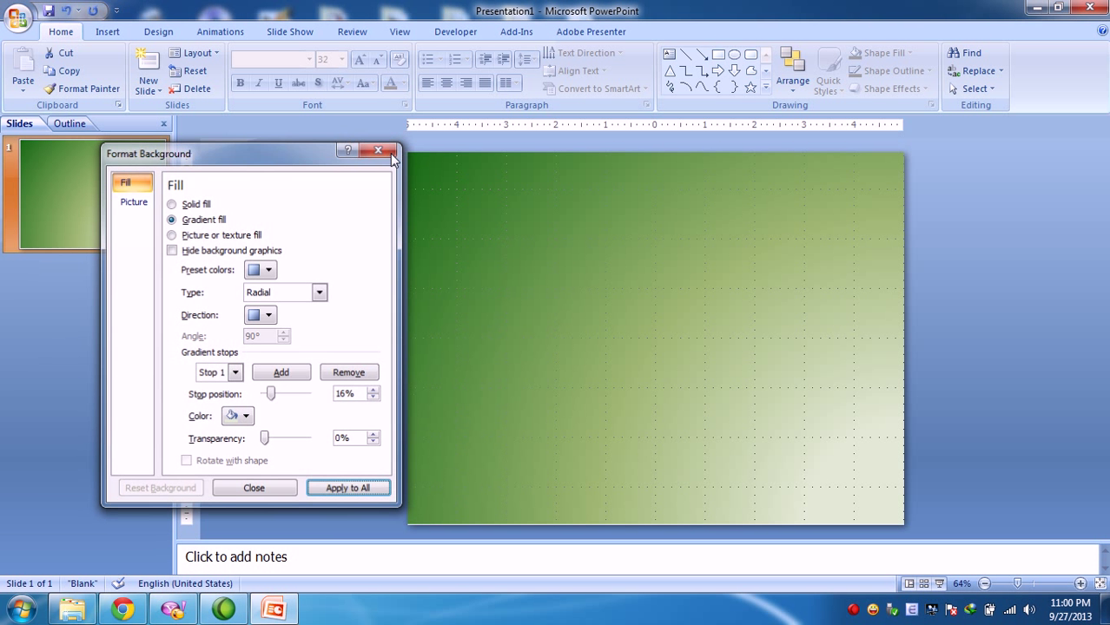
key(ctrl+c)
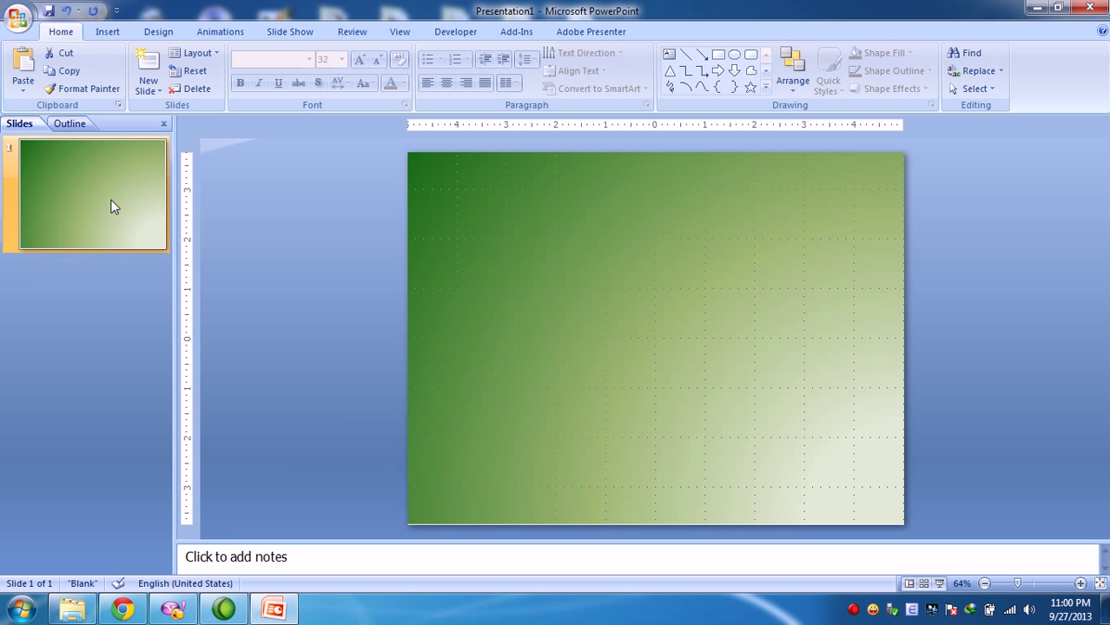
key(ctrl+v)
key(ctrl+v)
key(ctrl+v)
key(ctrl+v)
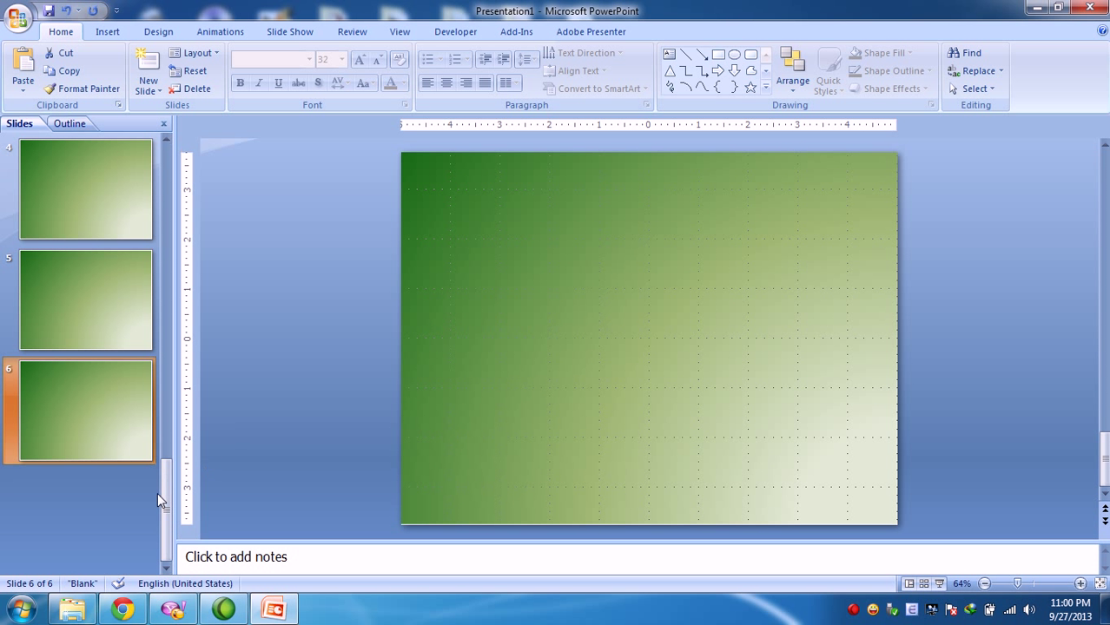
drag(182, 303, 191, 203)
click(143, 213)
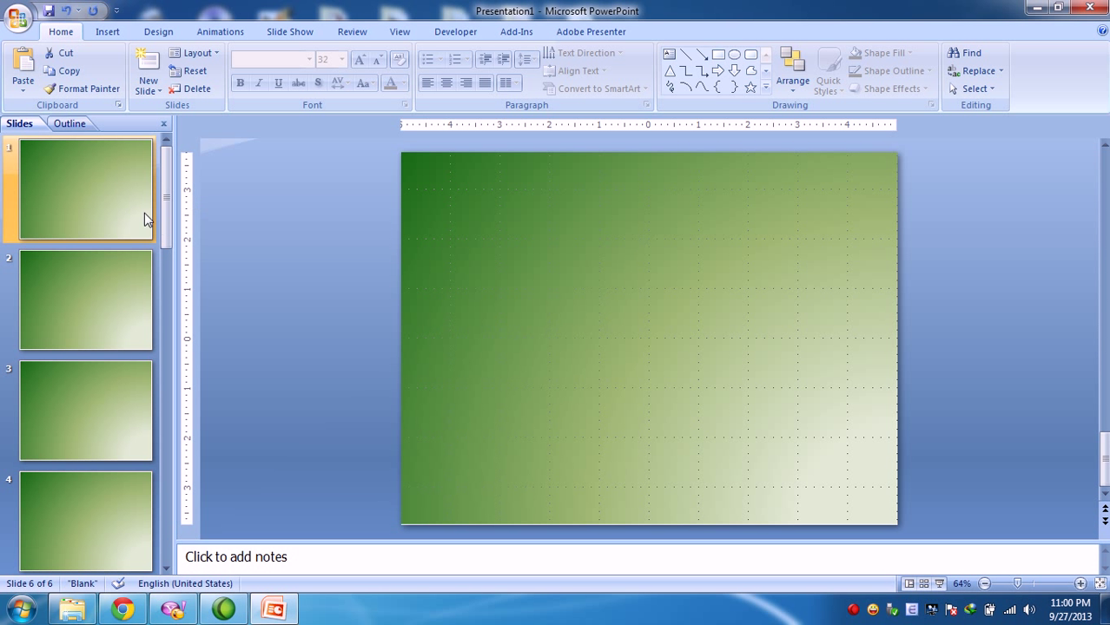
Step: Give slide 2 a solid fill at 100% transparency so it appears white
right_click(98, 298)
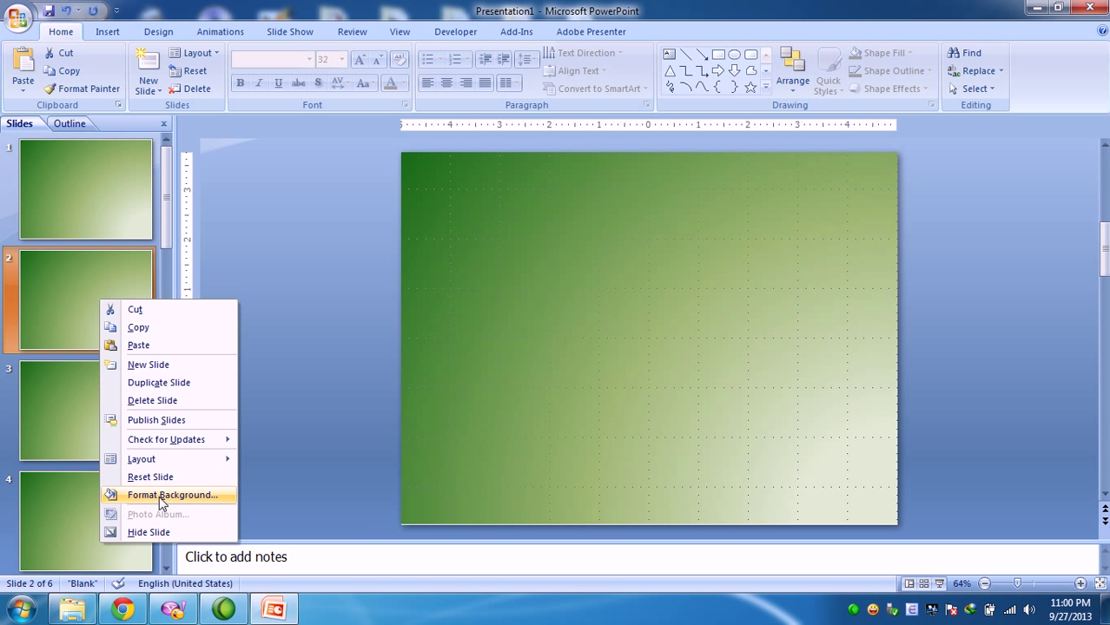
click(162, 496)
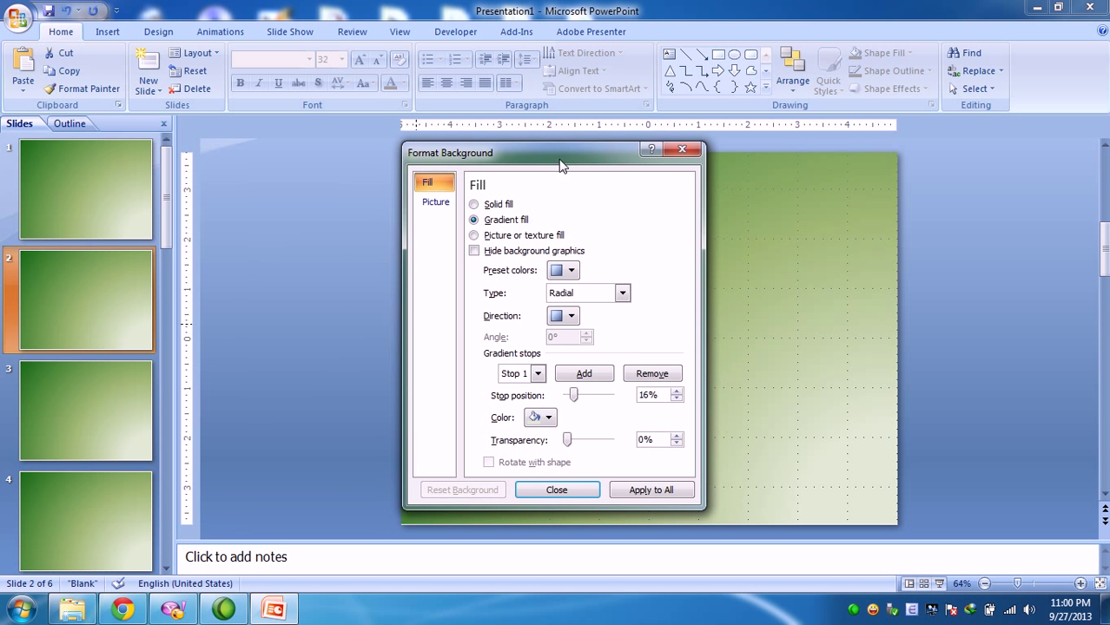
drag(560, 165, 568, 164)
click(491, 205)
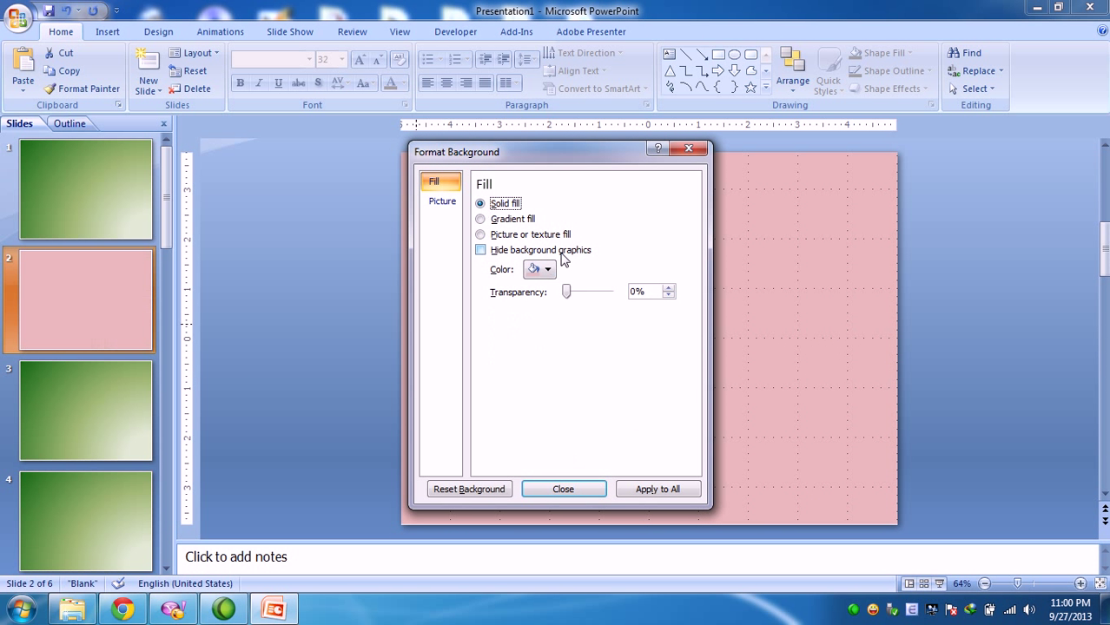
click(544, 270)
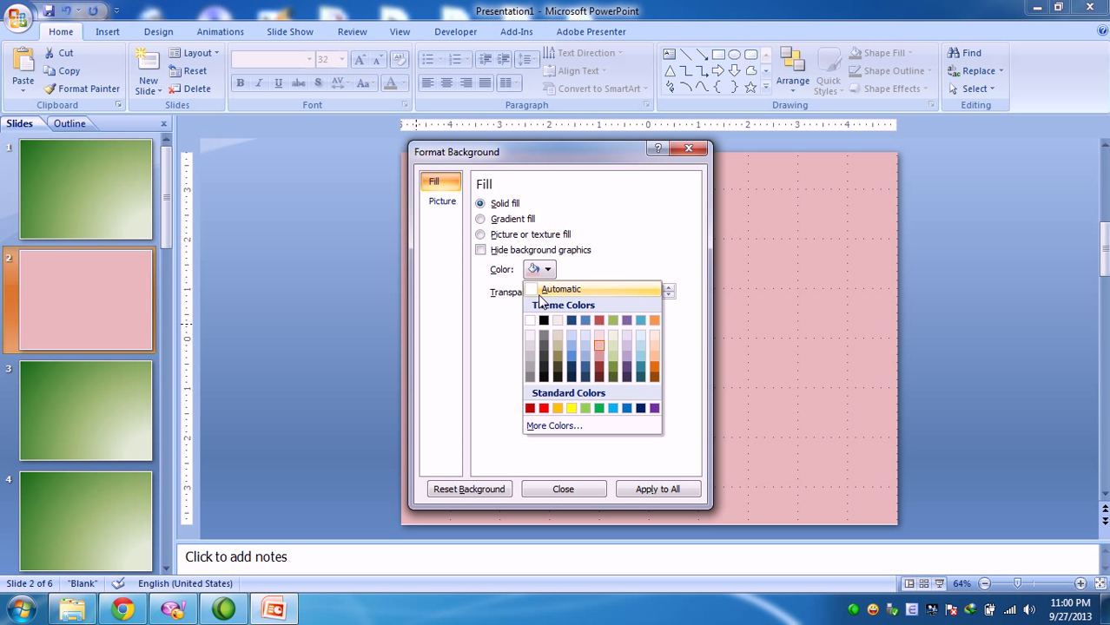
click(540, 291)
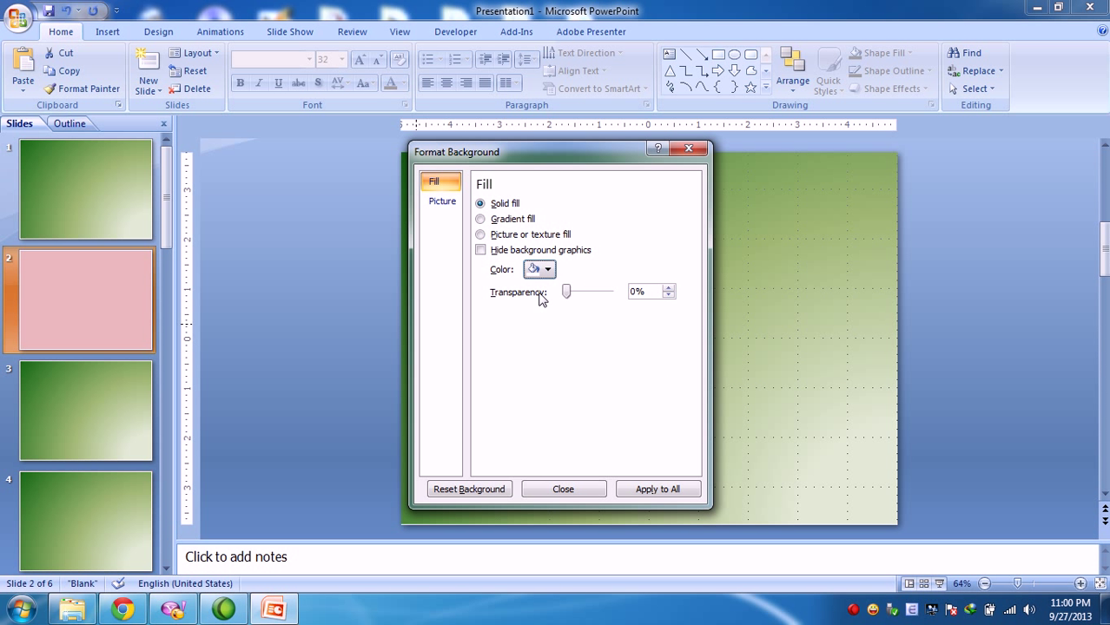
click(481, 204)
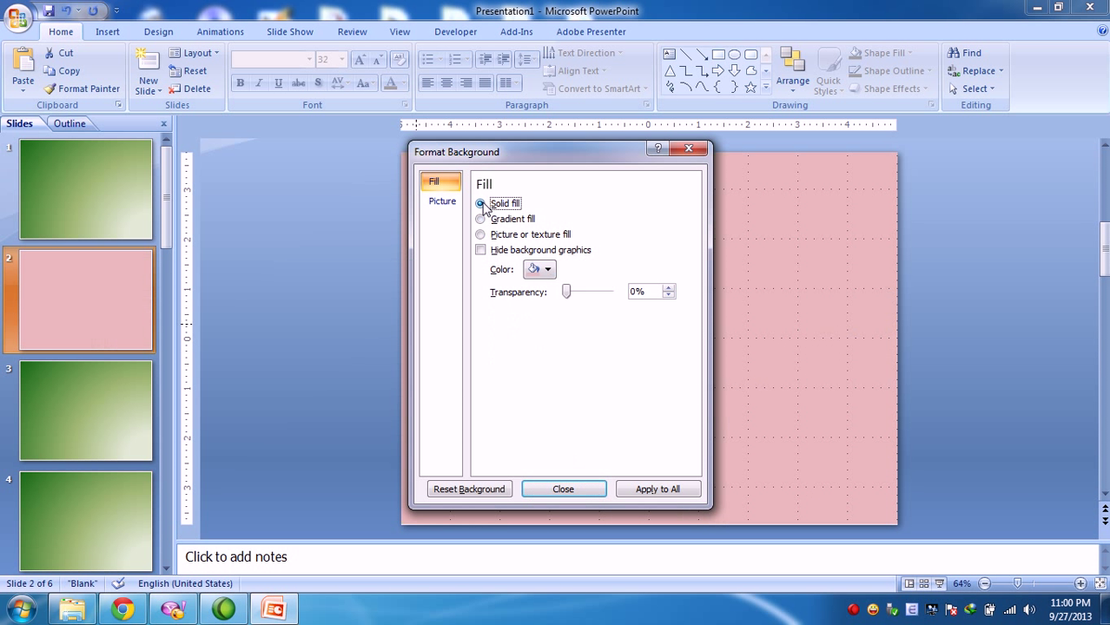
click(542, 271)
click(532, 295)
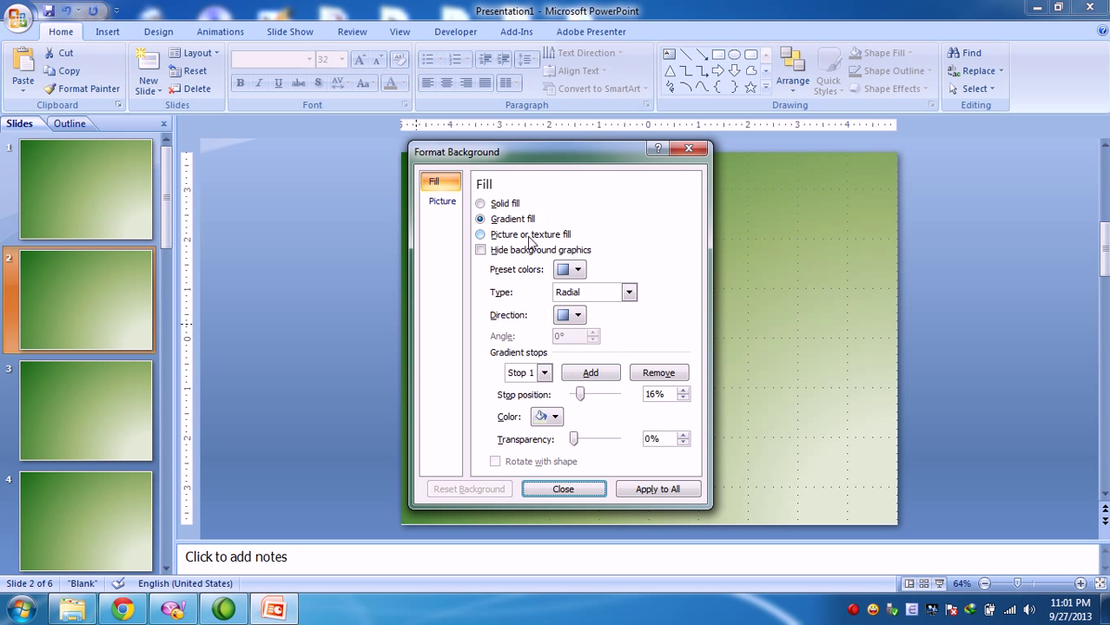
click(480, 203)
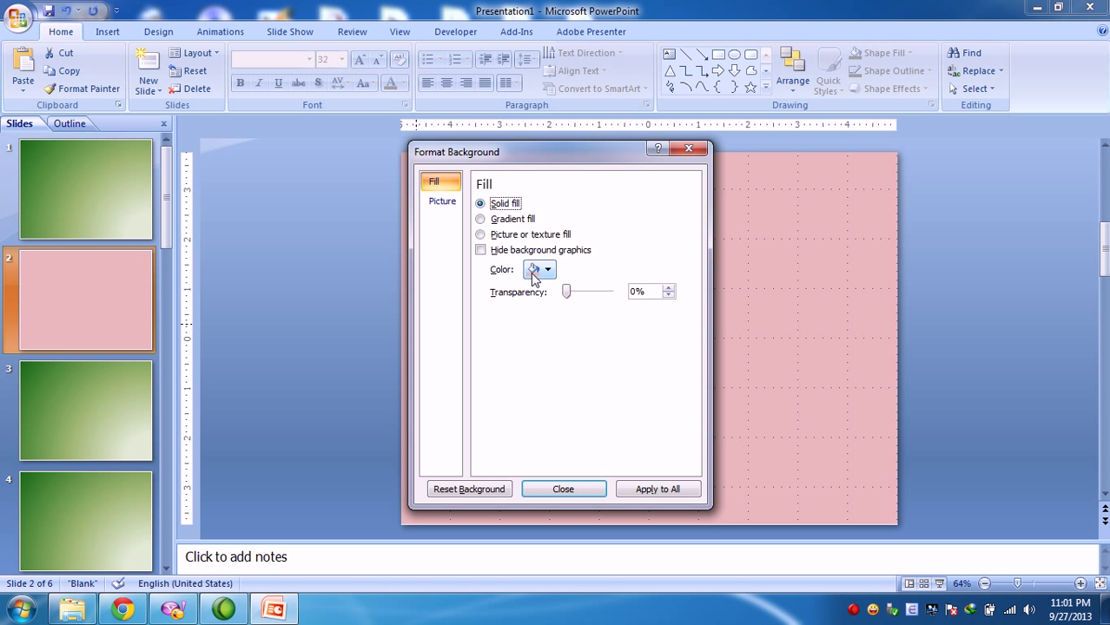
drag(566, 292, 622, 297)
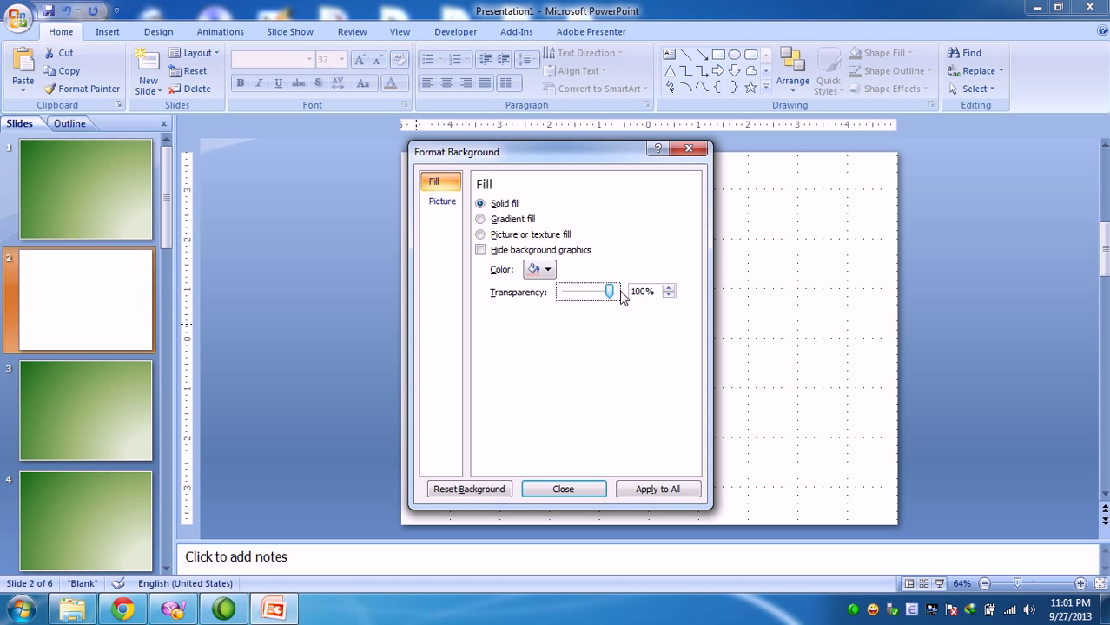
click(563, 490)
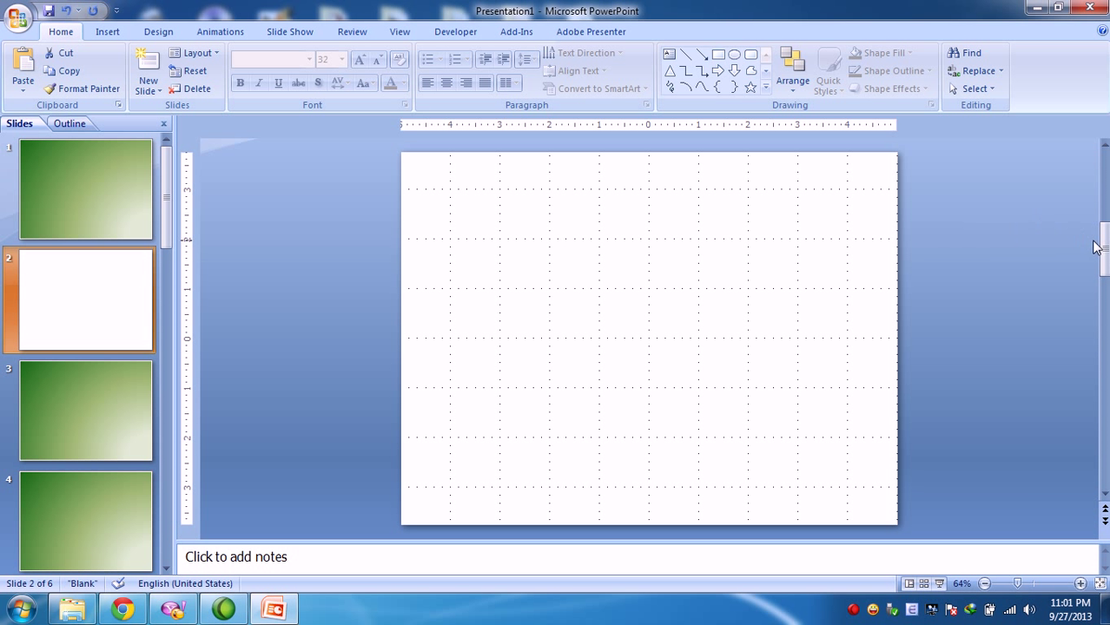
Step: Review all six slides, confirming only slide 2 is white, and finish on slide 1
drag(1094, 248, 1101, 300)
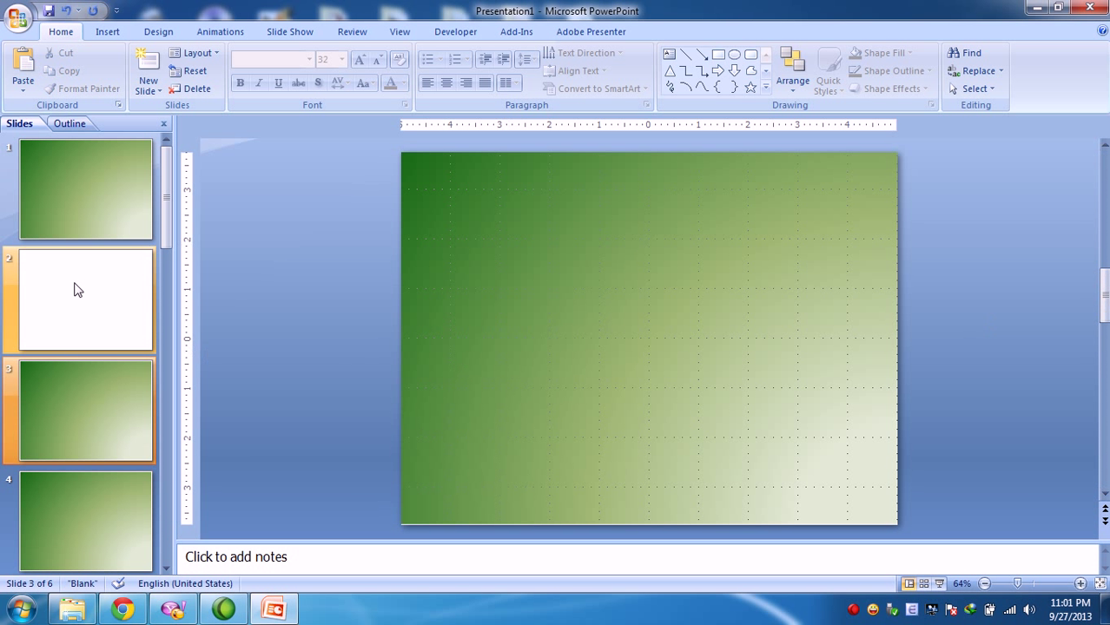
click(174, 167)
mouse_move(1103, 295)
mouse_down()
mouse_move(1104, 165)
mouse_move(1097, 344)
mouse_up()
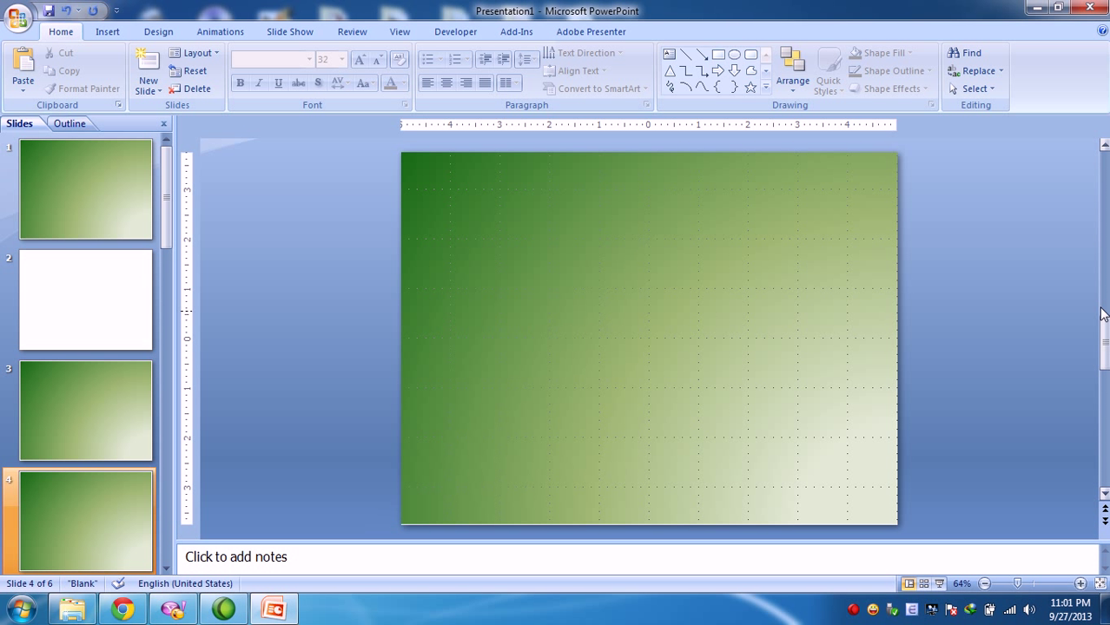
drag(1102, 314, 1102, 314)
drag(1105, 149, 1105, 152)
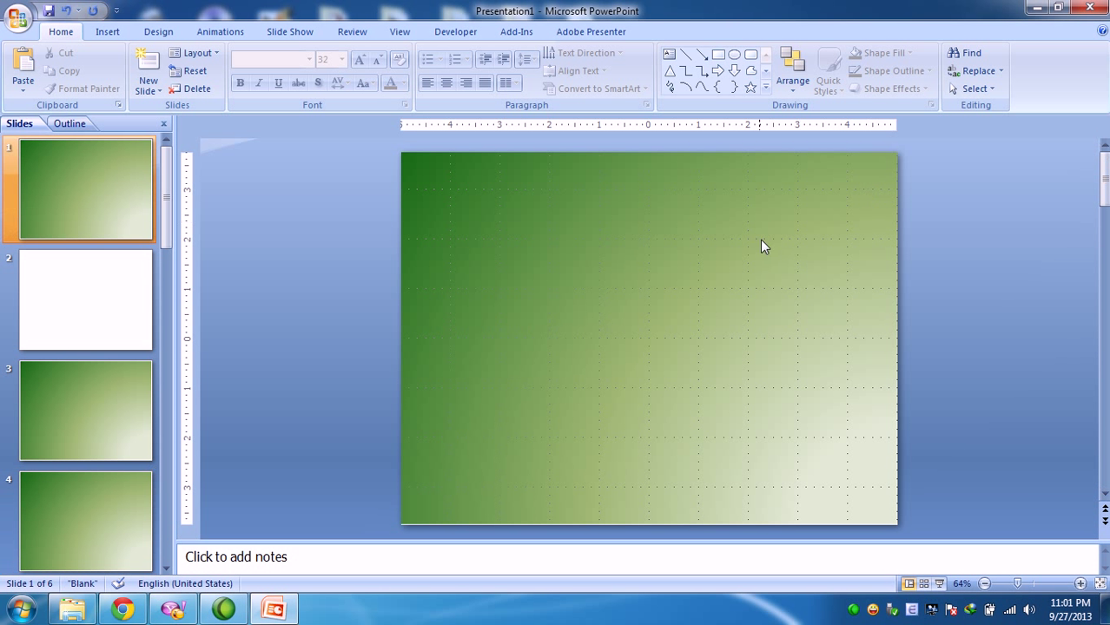
scroll(124, 314, down, 1)
click(124, 315)
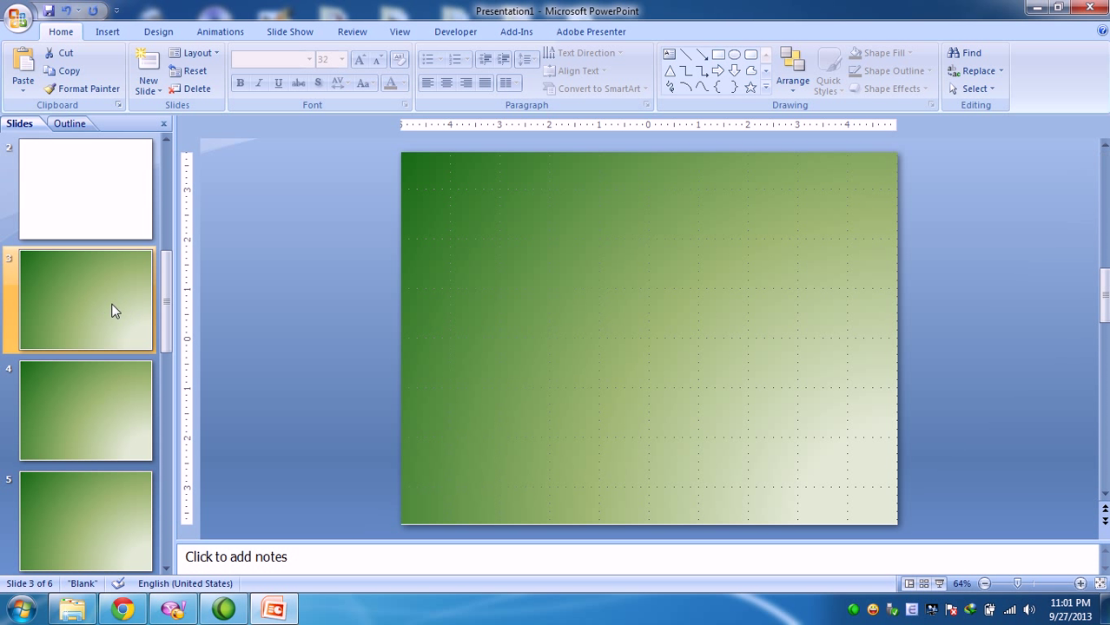
drag(169, 315, 173, 182)
click(99, 193)
click(87, 338)
click(89, 378)
click(92, 312)
click(92, 225)
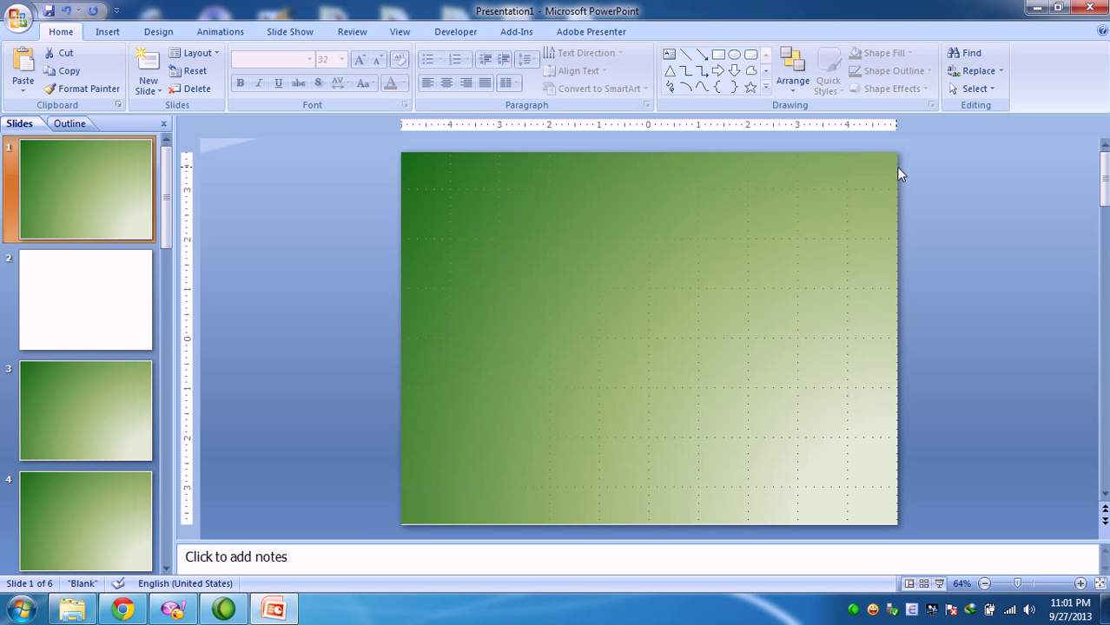